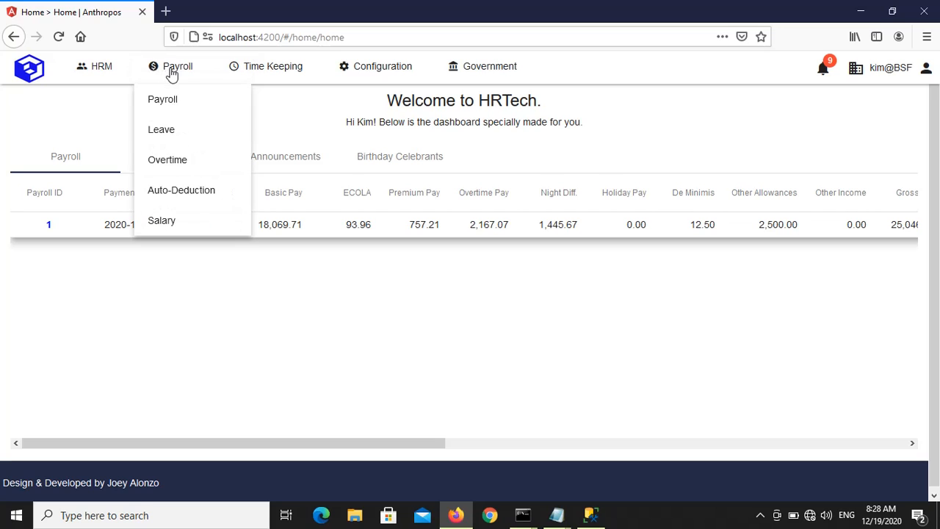
- Open the payroll leave list and start a new leave request
left_click(162, 131)
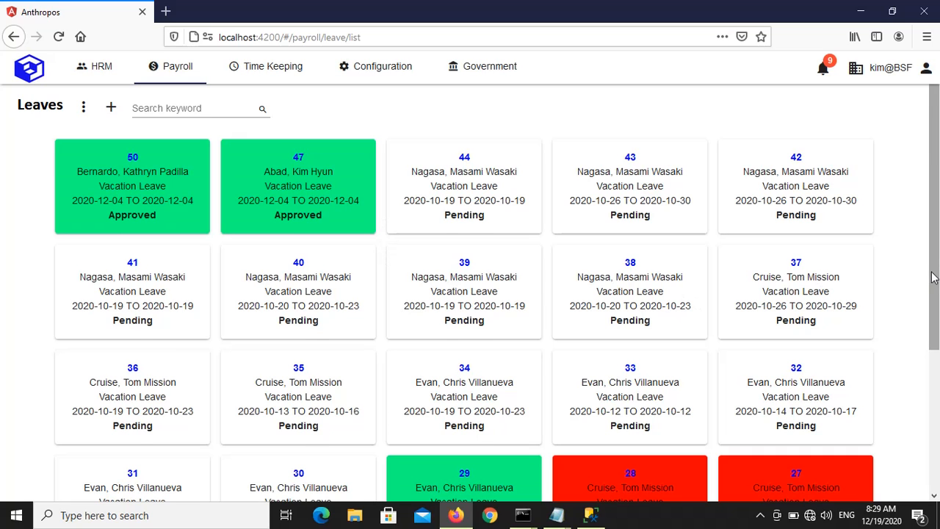
left_click_drag(933, 278, 938, 216)
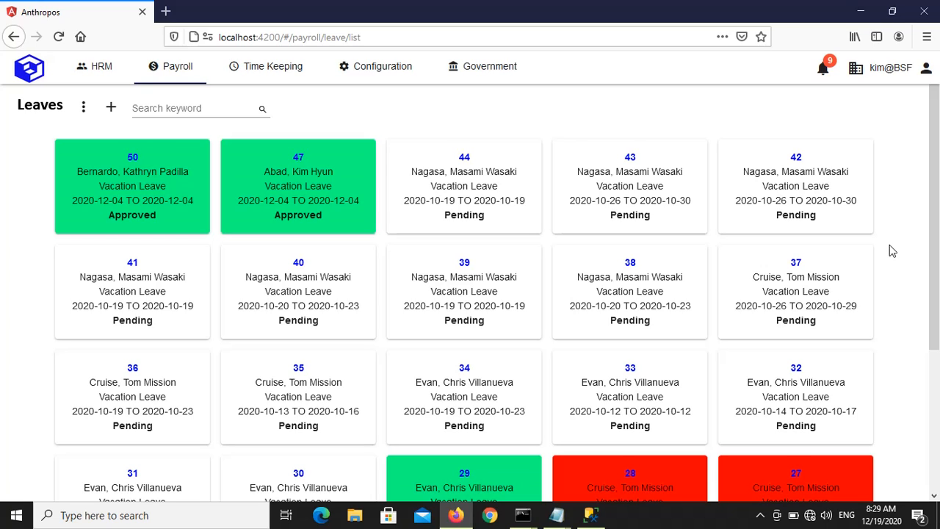
left_click(112, 109)
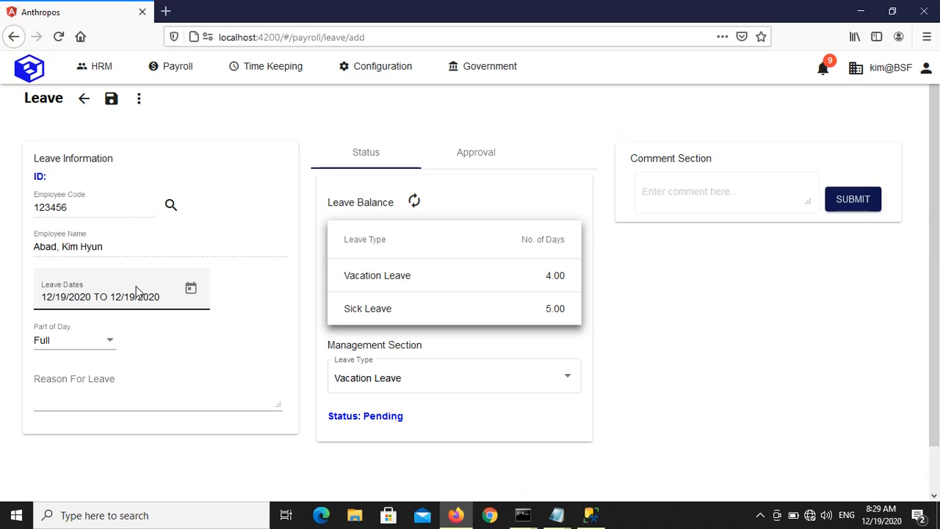
- Set the leave dates to the range 1/4/2021 to 1/5/2021
left_click(189, 293)
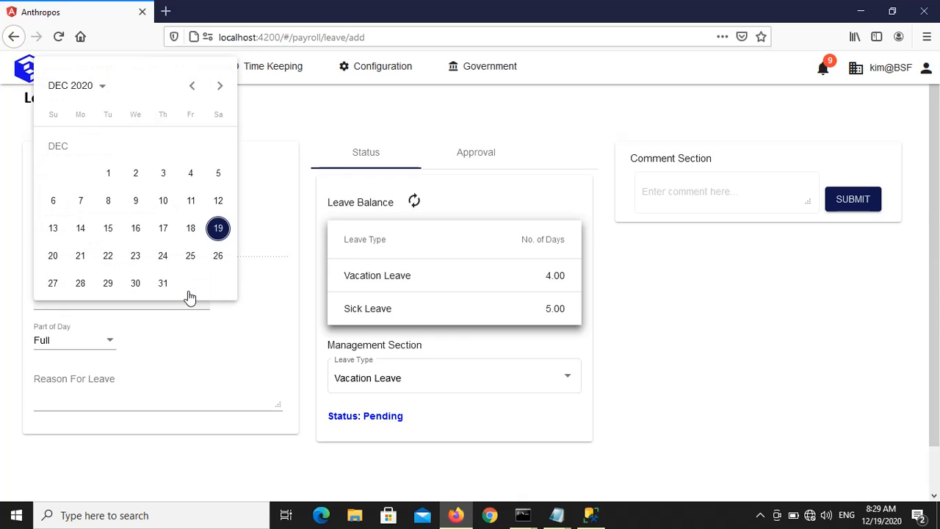
left_click(219, 87)
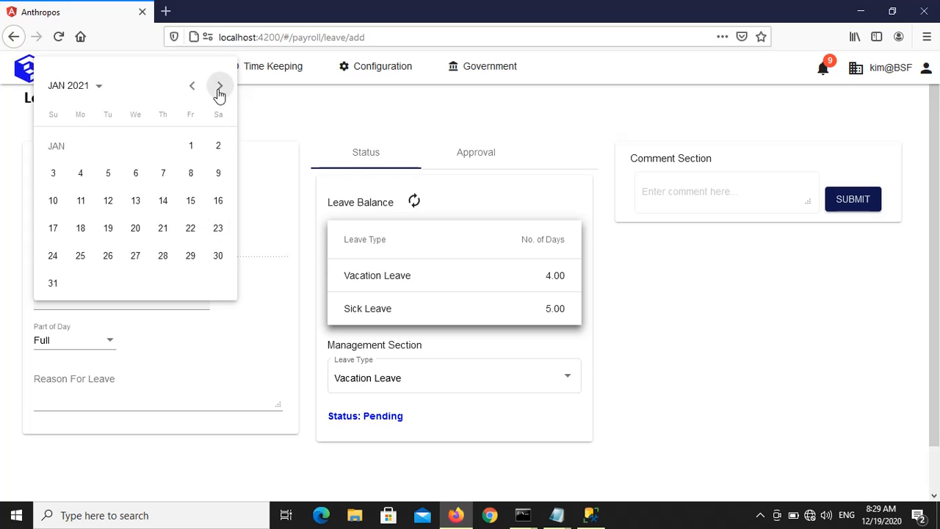
left_click(81, 175)
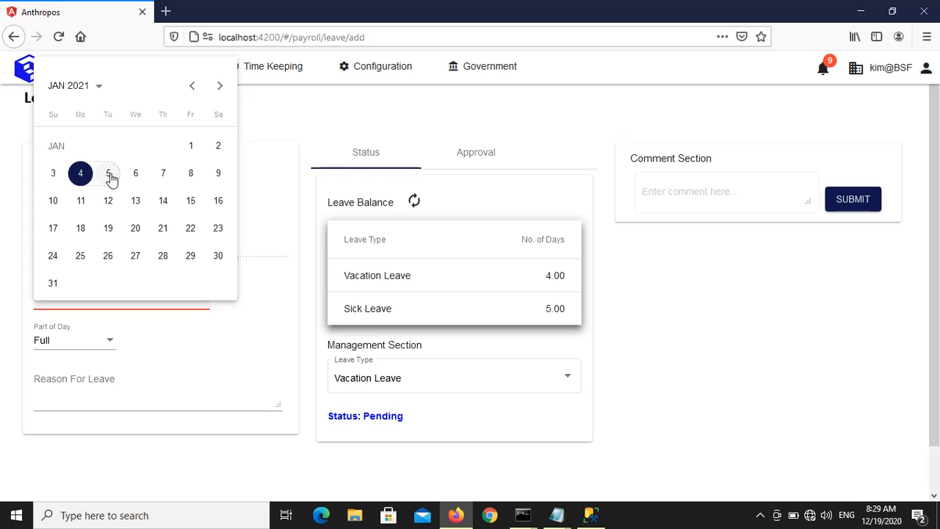
left_click(109, 175)
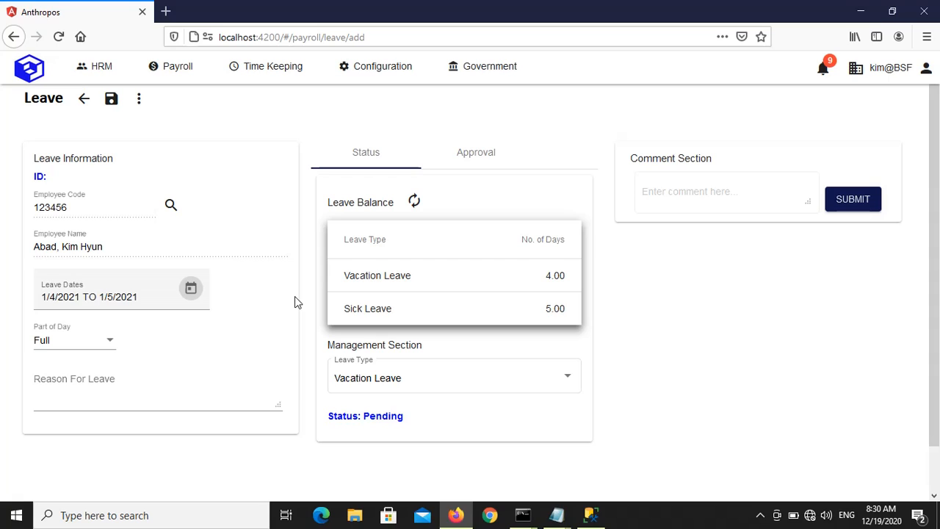
- Change the leave dates to 1/4/2021 to 1/8/2021 and try to save the request
left_click(193, 290)
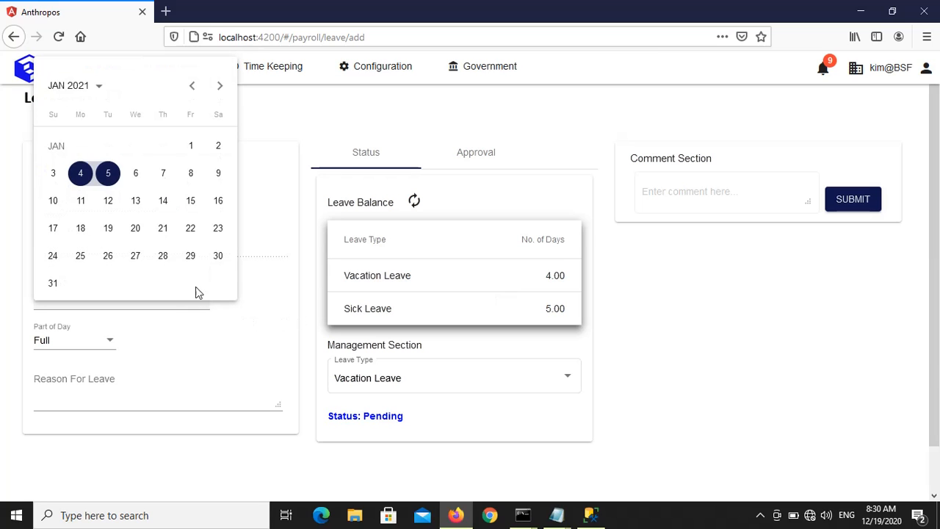
left_click(192, 175)
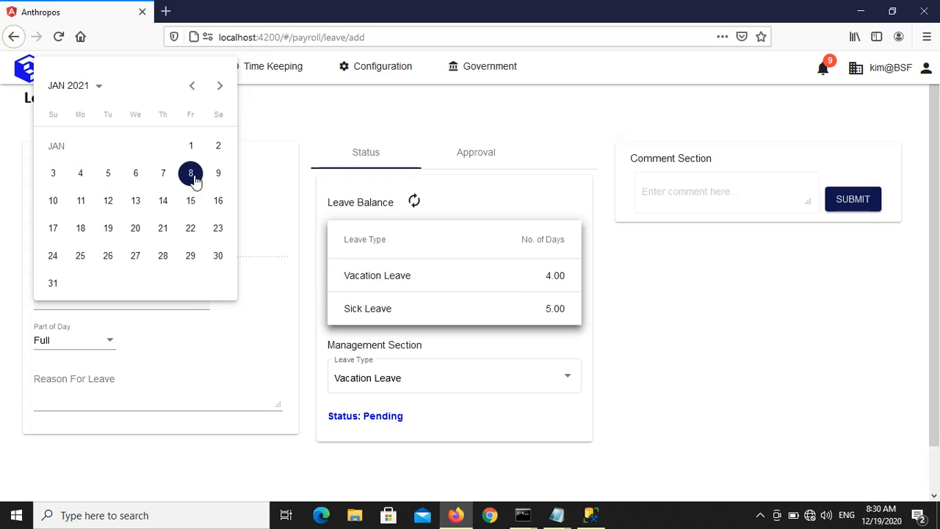
left_click(80, 181)
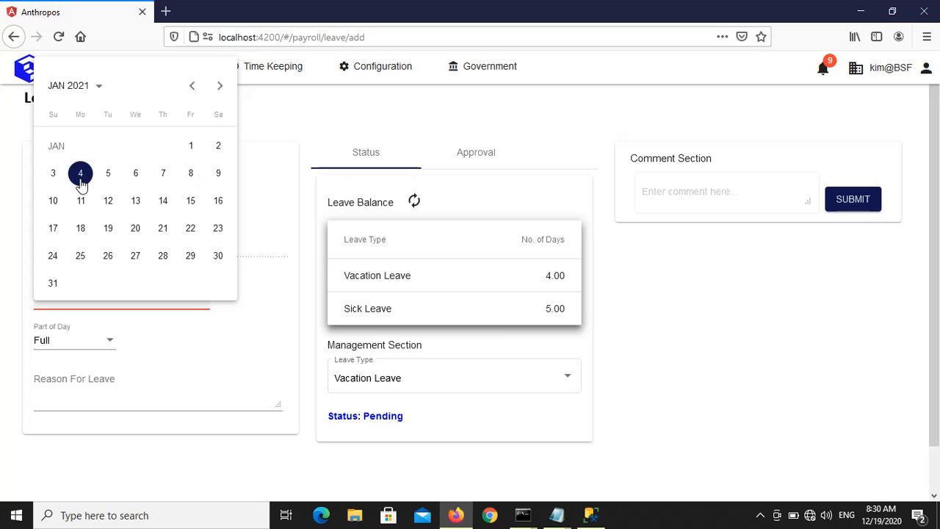
left_click(191, 176)
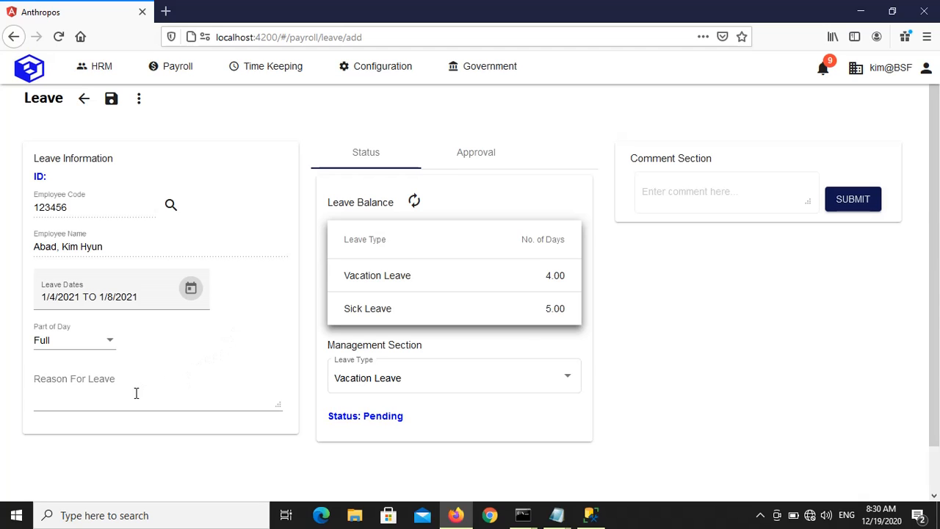
left_click(110, 100)
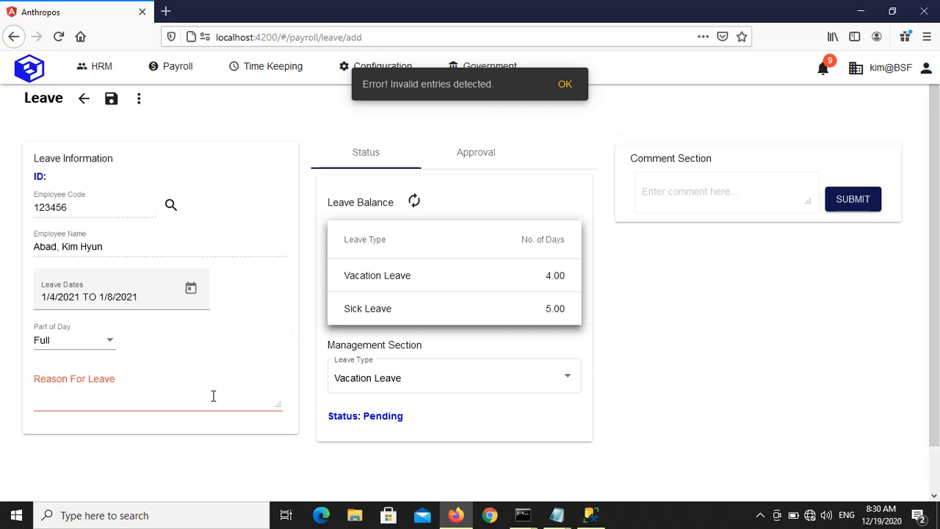
- Enter "go to Bali" as the reason for leave and try to save the request again
left_click(158, 404)
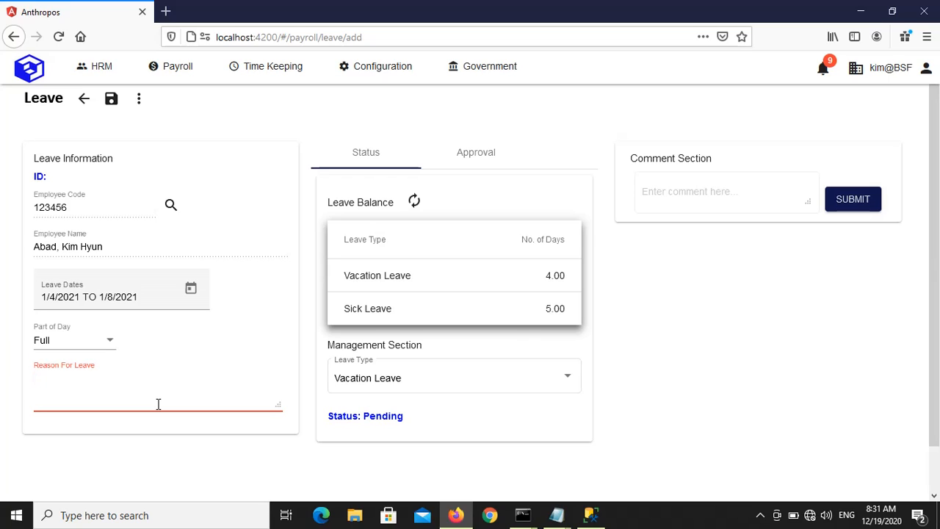
type("go to")
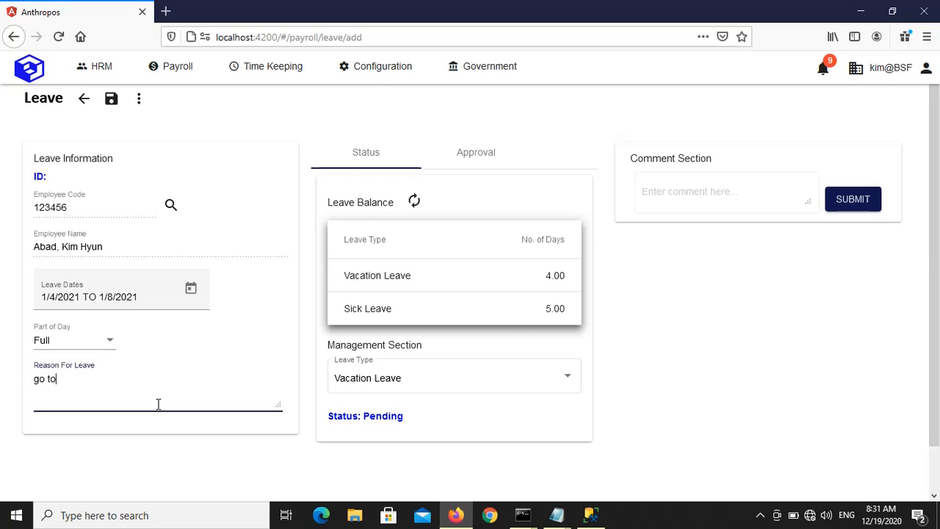
type(" Bali")
left_click(111, 99)
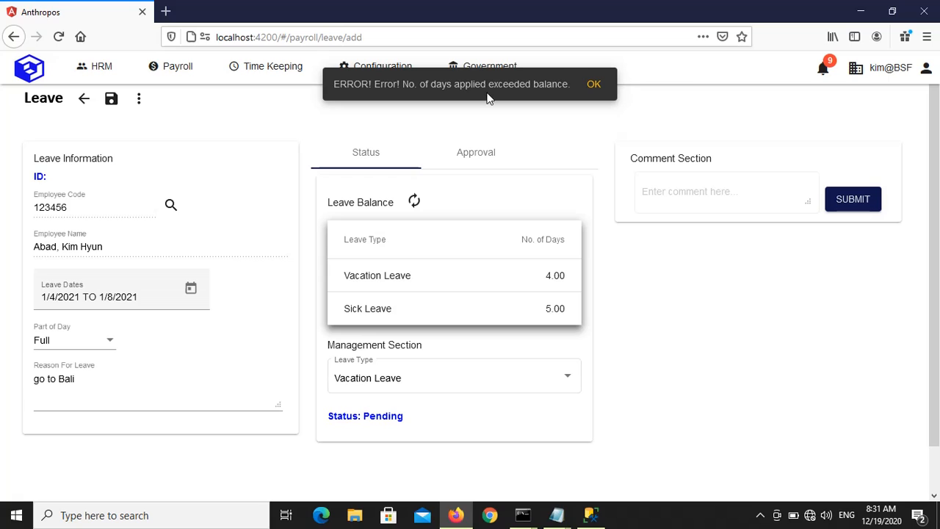
left_click(592, 93)
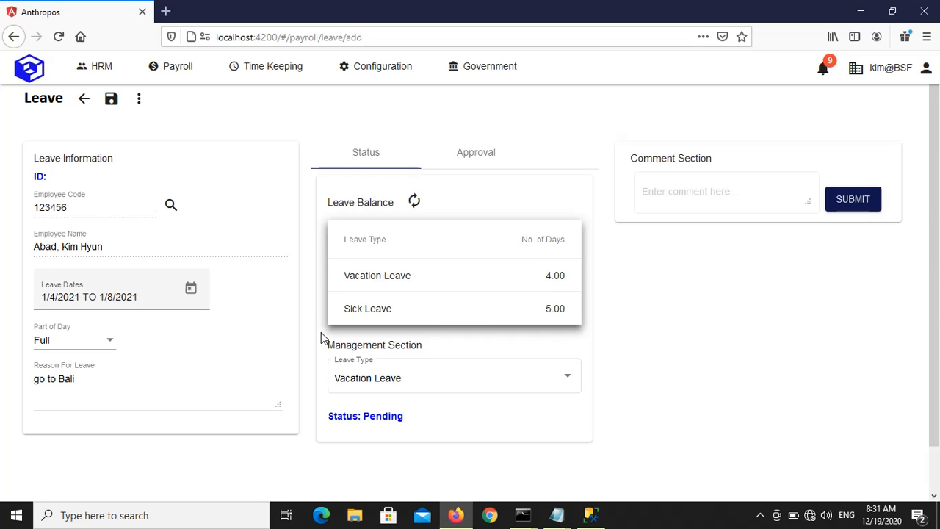
- Shorten the leave dates to 1/4/2021 to 1/5/2021
left_click(191, 291)
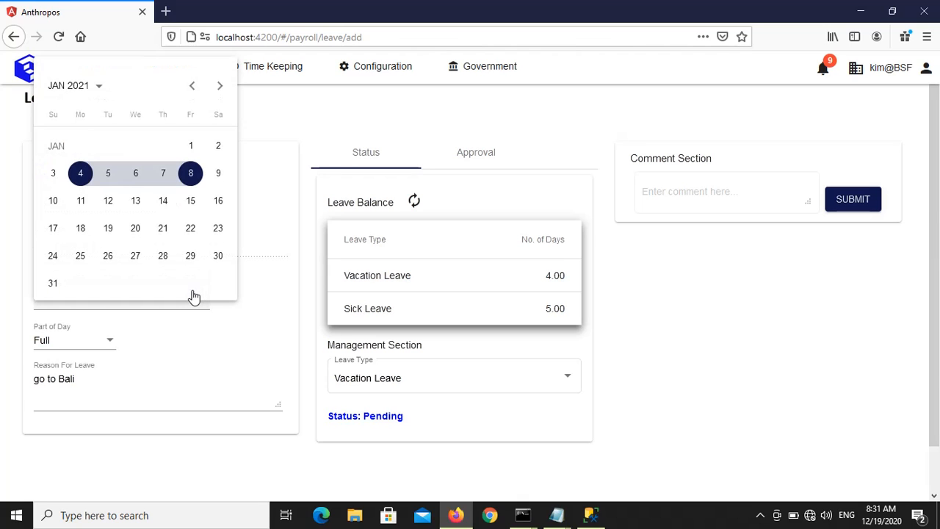
left_click(110, 176)
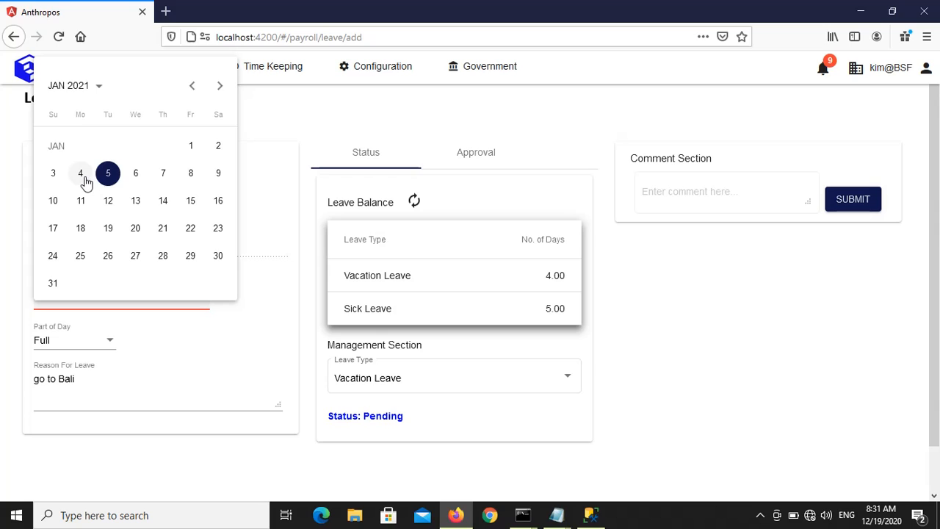
left_click(83, 180)
left_click(107, 181)
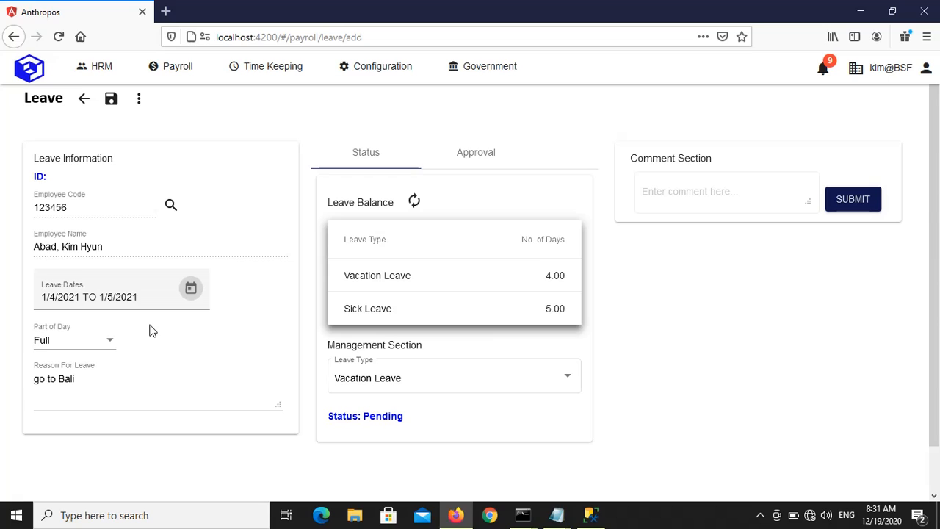
- Review the part-of-day and leave type options, keeping Full and Vacation Leave
left_click(111, 348)
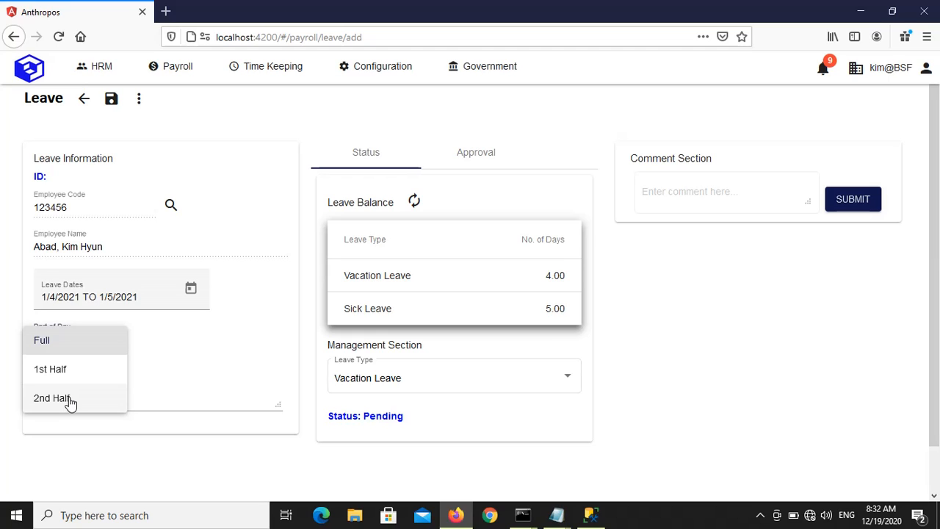
left_click(58, 349)
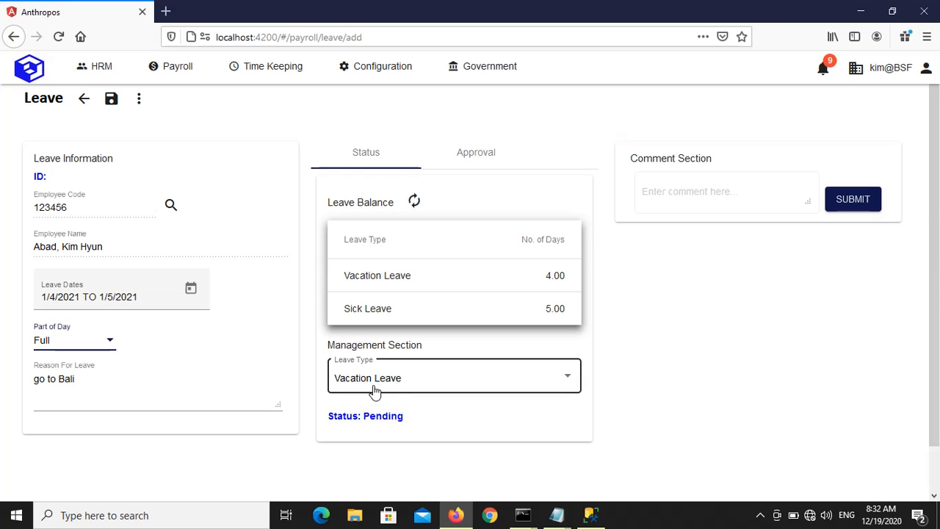
left_click(568, 380)
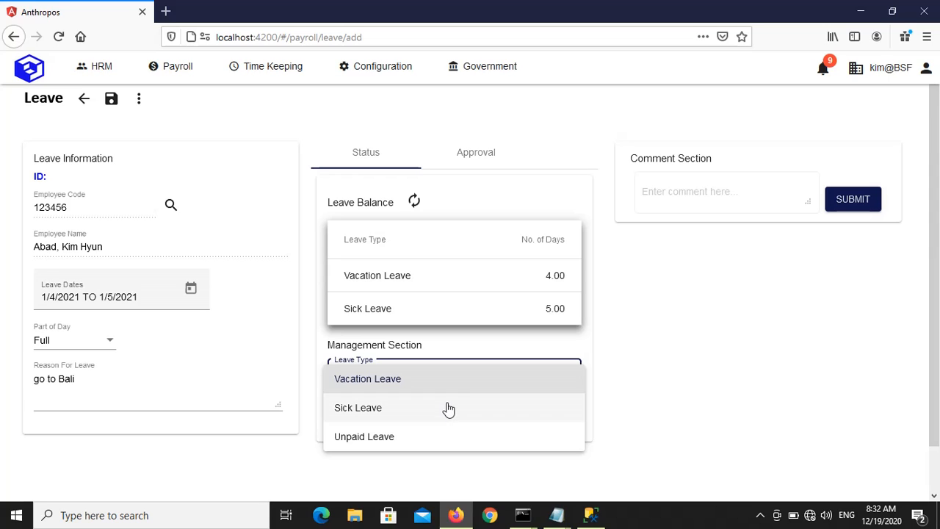
left_click(626, 406)
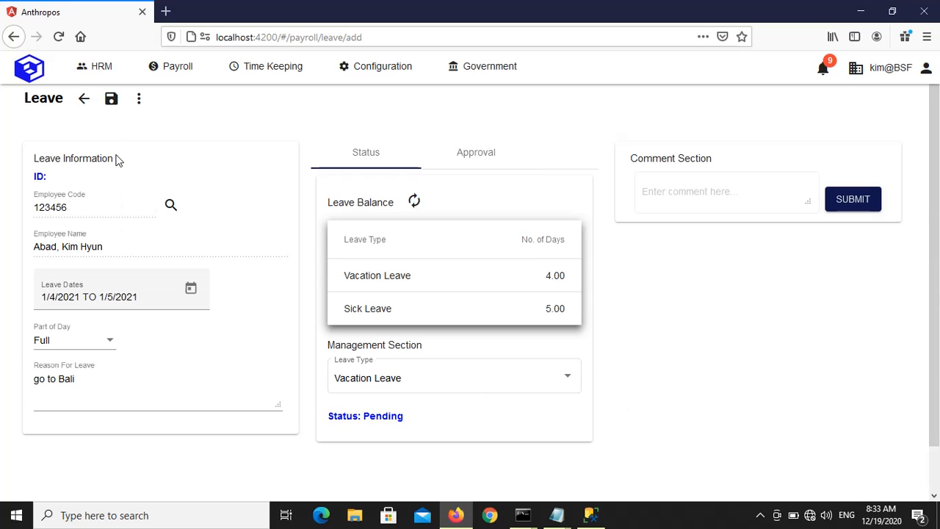
- Save the vacation leave request and return to the leave list to look through the requests
left_click(112, 100)
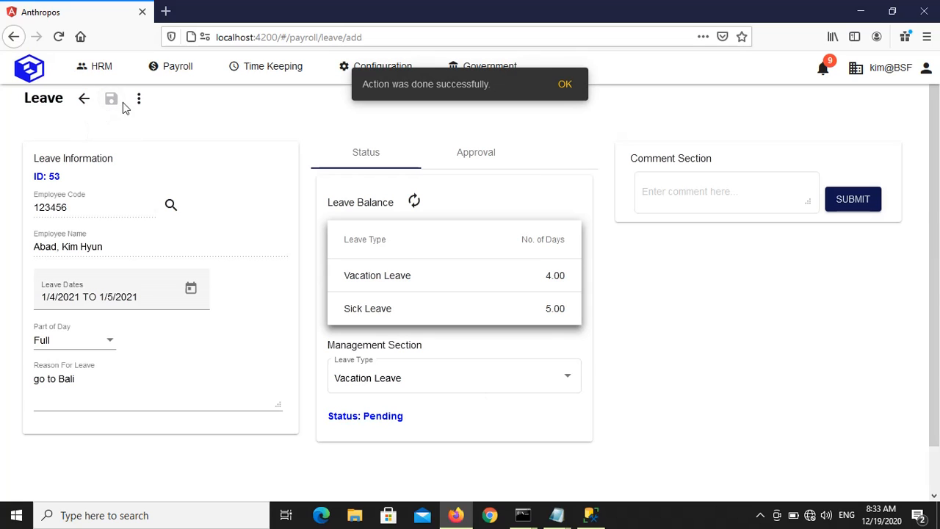
left_click(563, 90)
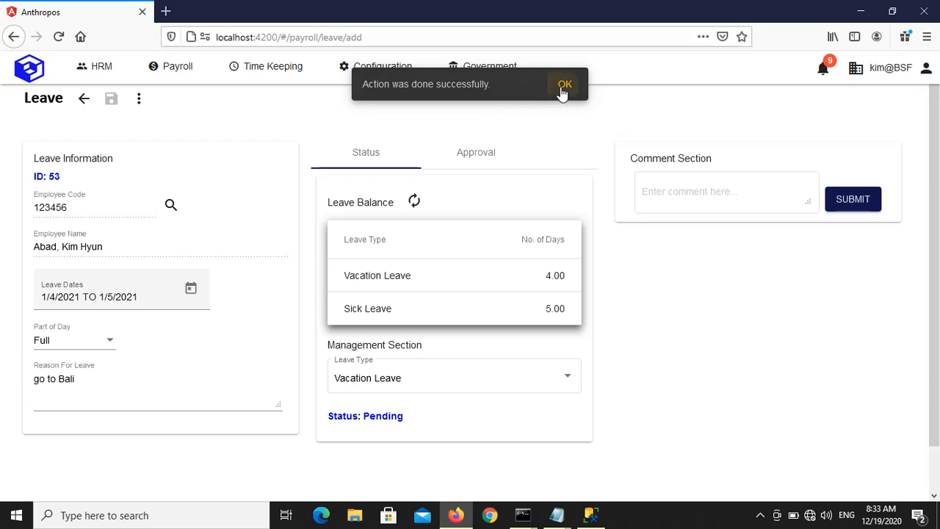
left_click(86, 100)
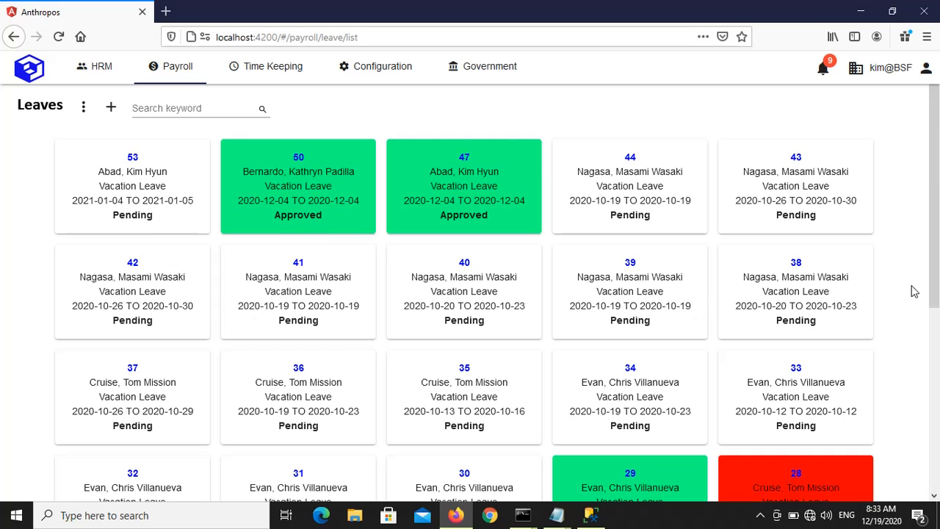
left_click_drag(934, 291, 937, 389)
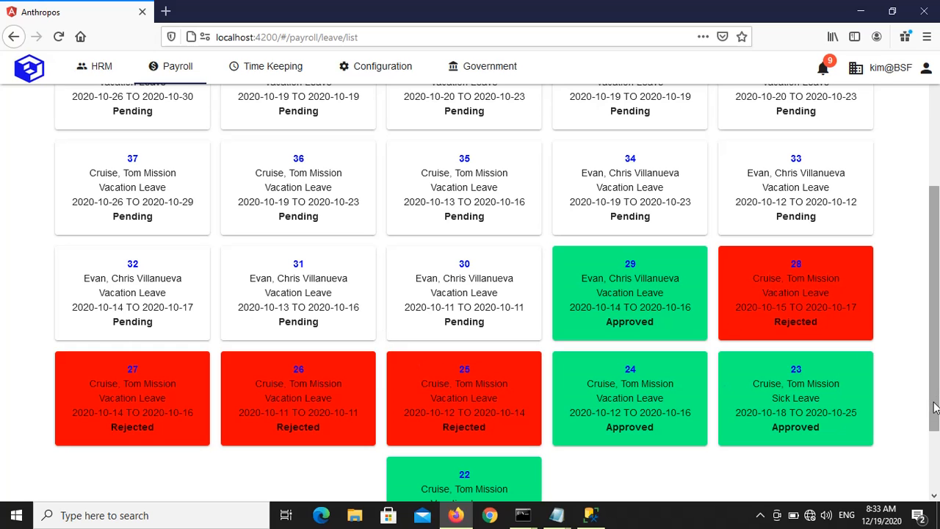
left_click_drag(934, 408, 936, 273)
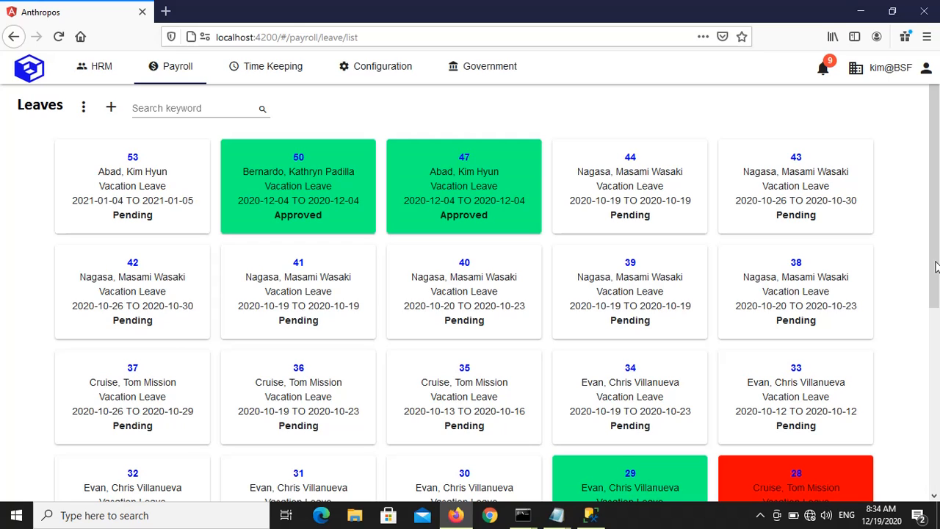
- Start another leave request with the leave type Unpaid Leave and the reason "Go to Europe"
left_click(112, 110)
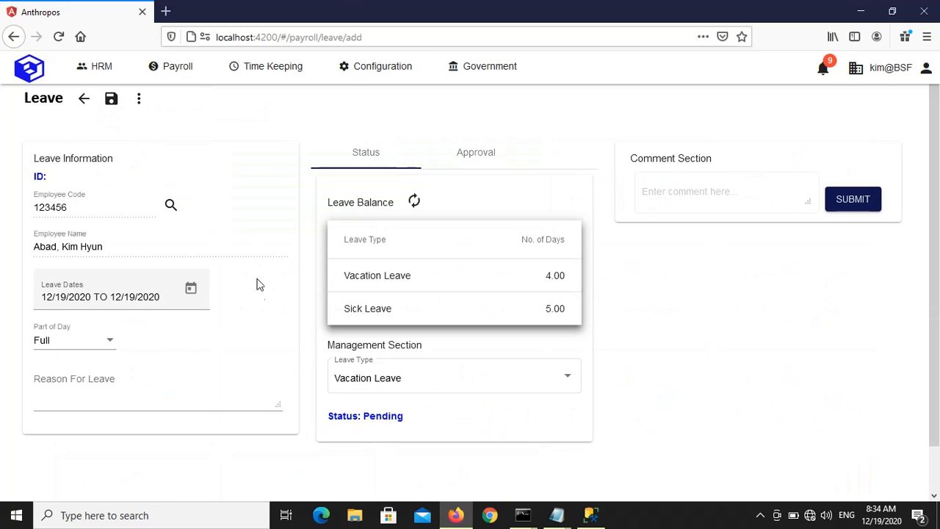
left_click(571, 387)
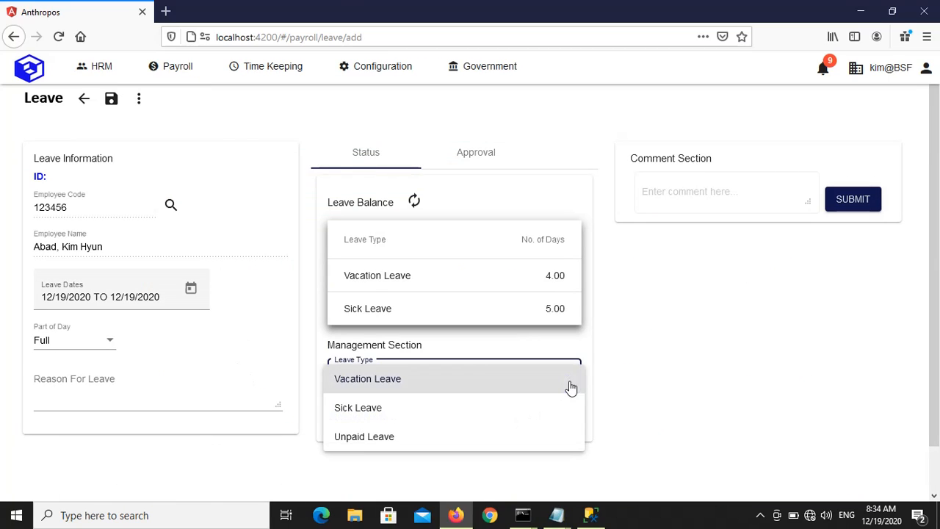
left_click(383, 439)
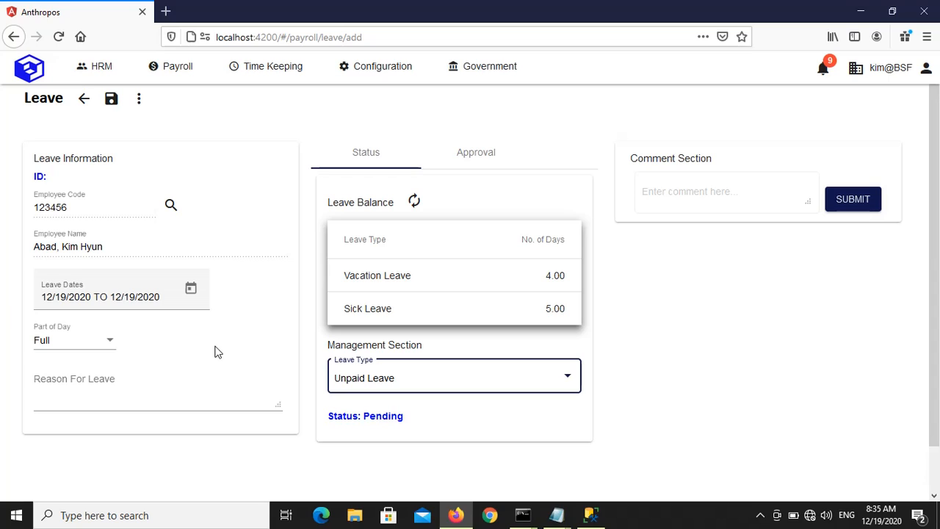
left_click(111, 401)
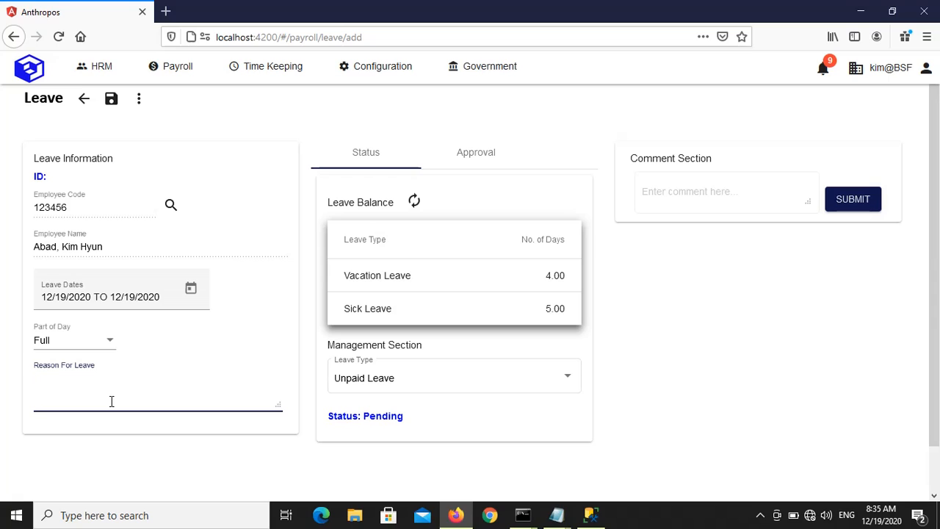
type("Go to E")
type("urope")
- Set the leave dates to 1/1/2021 to 1/30/2021 and save the unpaid leave request
left_click(194, 293)
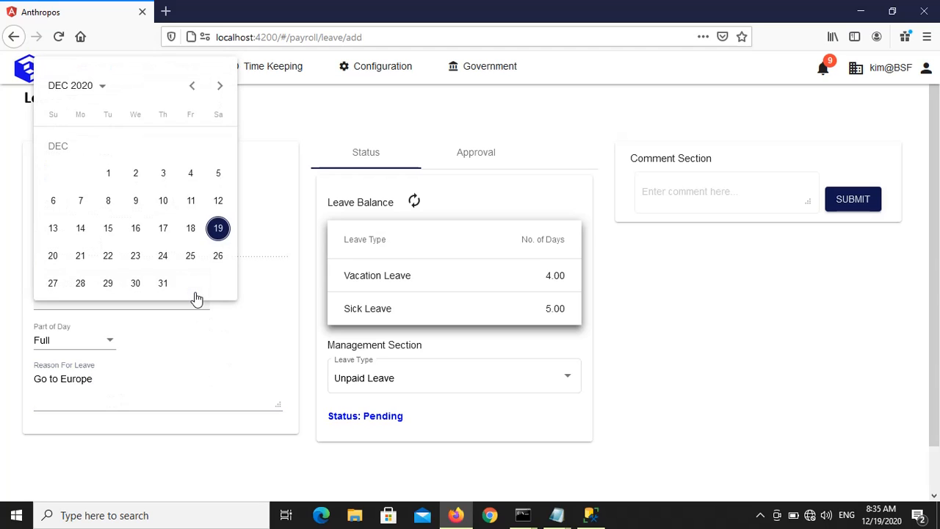
left_click(222, 87)
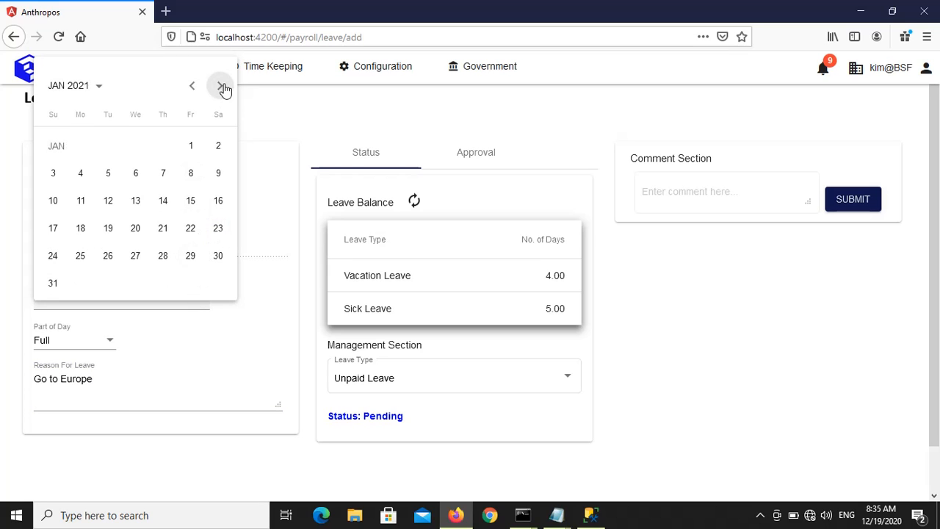
left_click(191, 146)
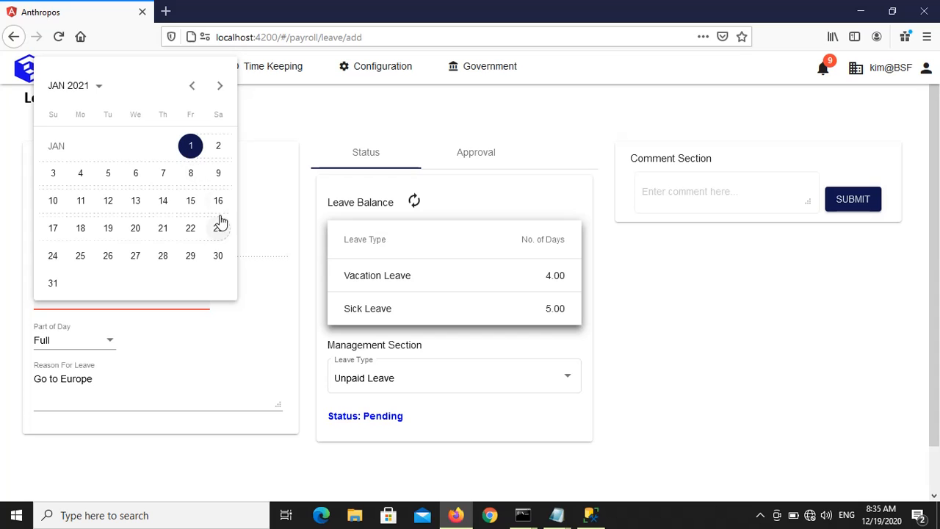
left_click(217, 257)
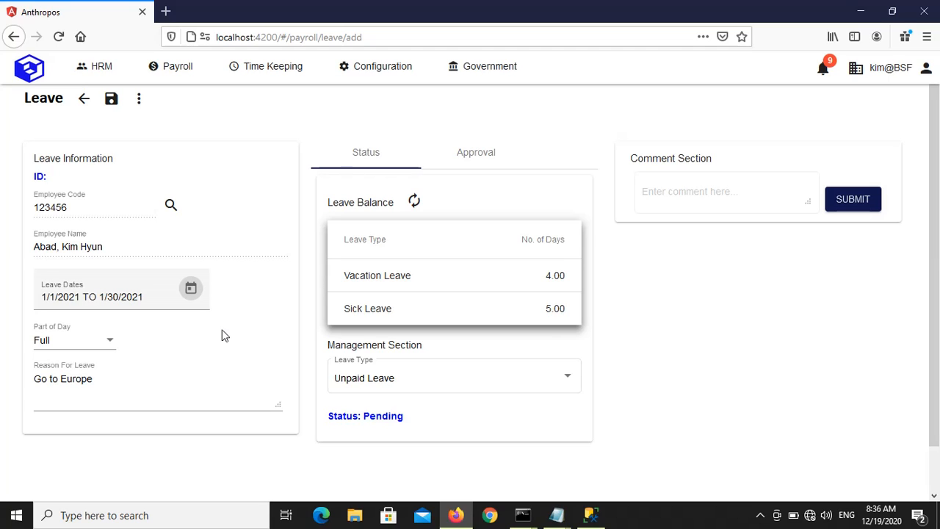
left_click(113, 102)
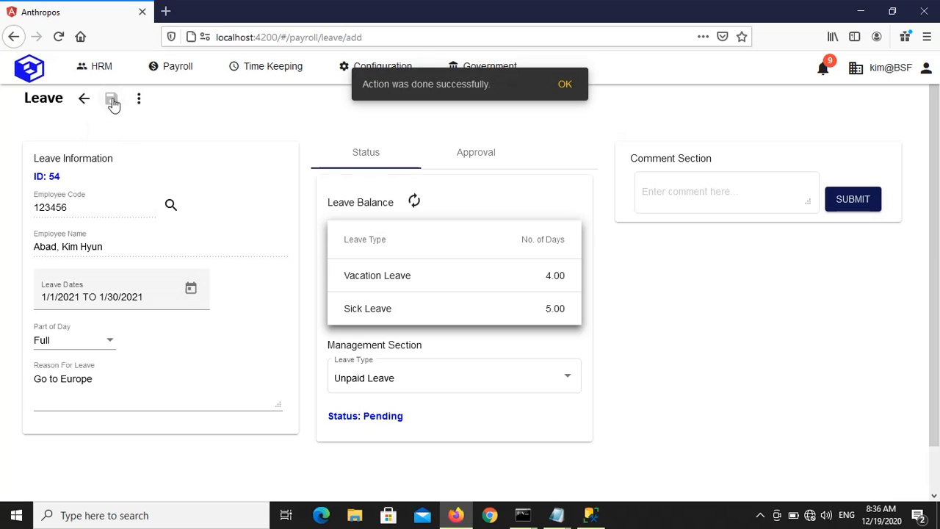
left_click(564, 86)
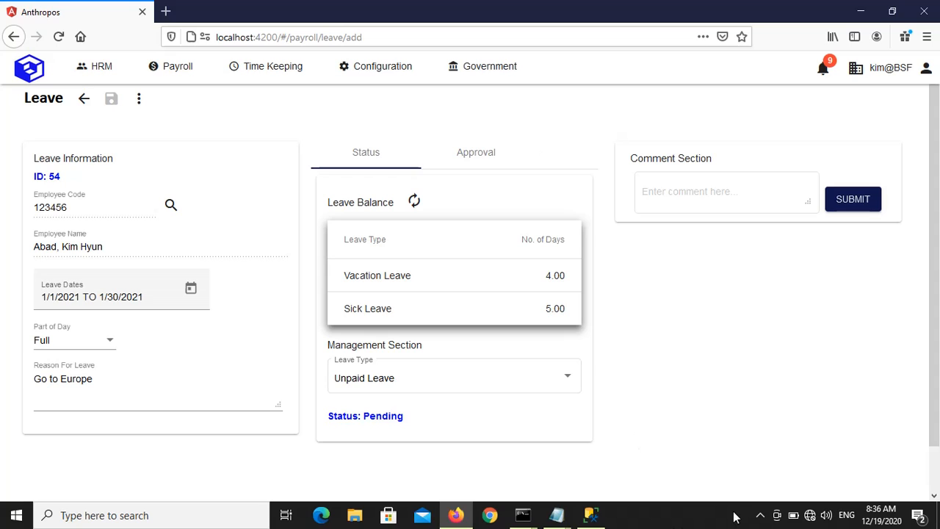
left_click(760, 515)
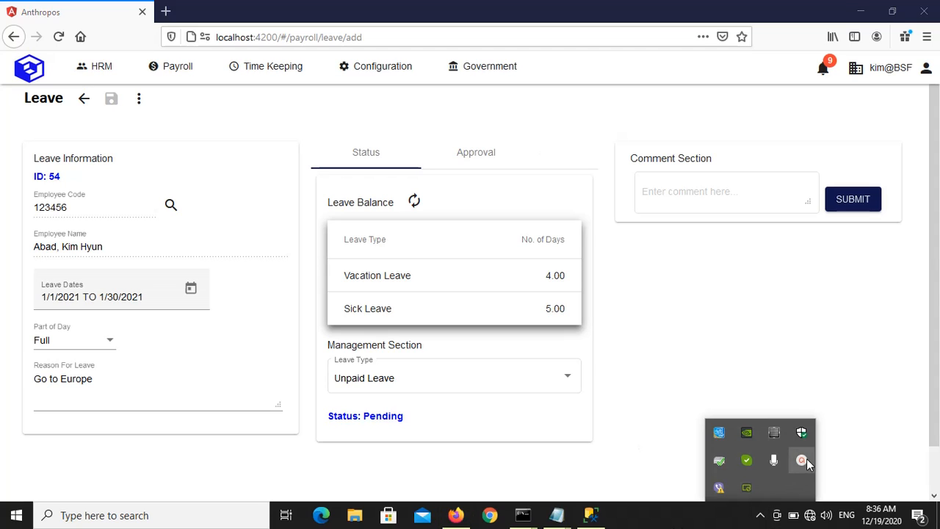